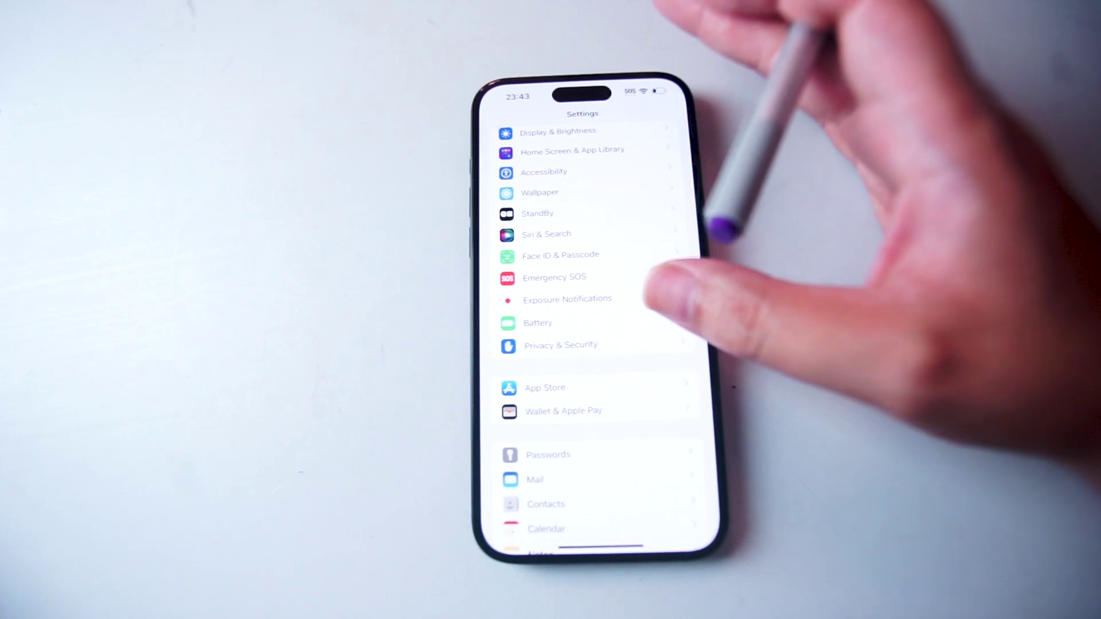
In Battery settings, switch on Low Power Mode, bringing up its reduced-activity confirmation notice.
left_click(603, 322)
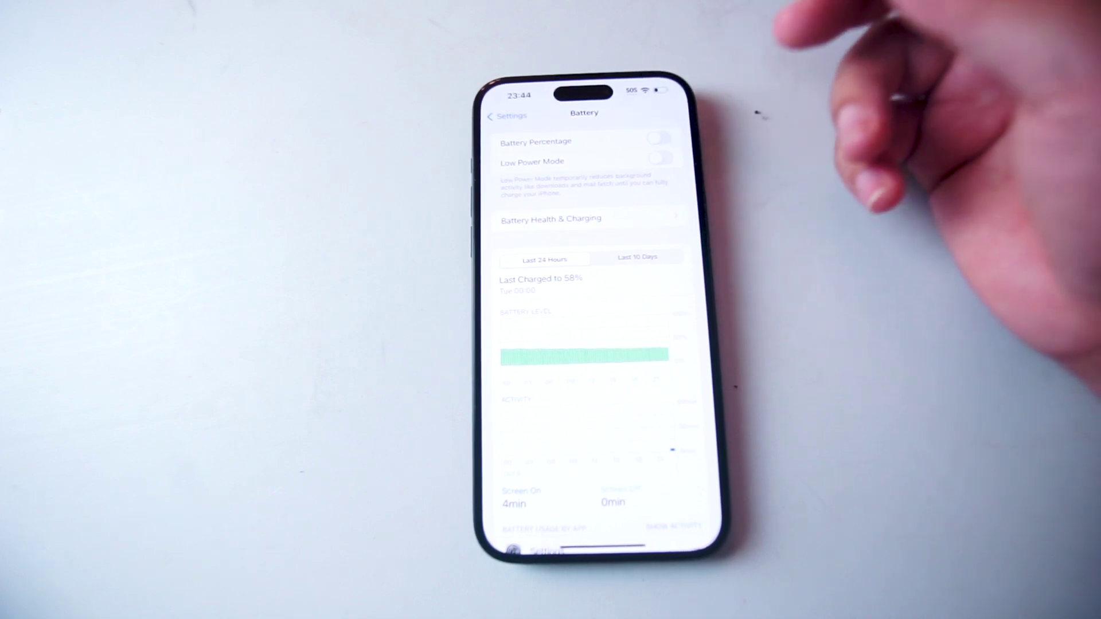
left_click(658, 158)
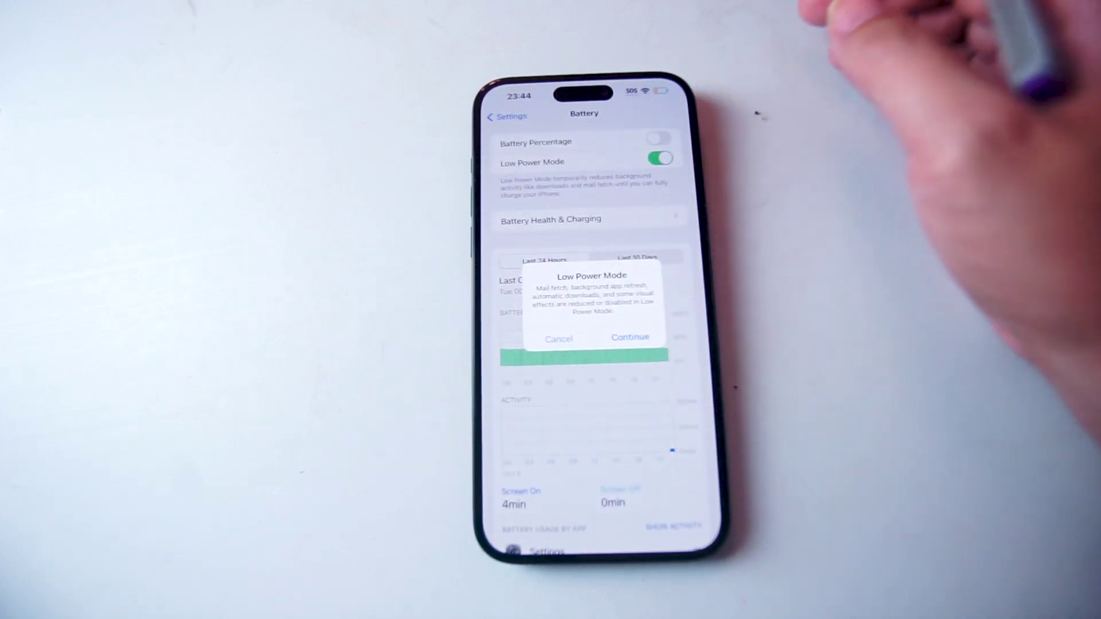